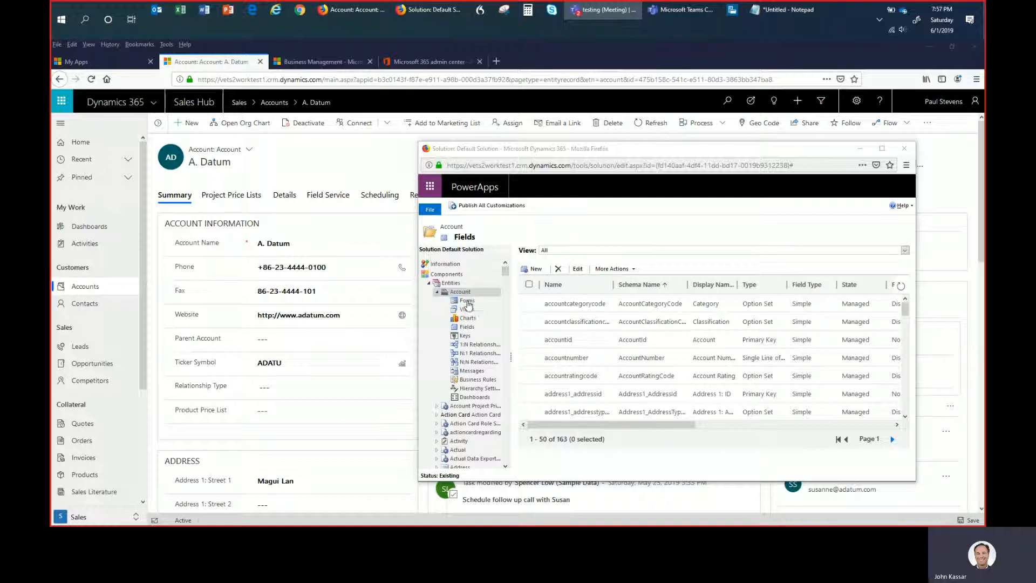
Check which forms the account record offers, and open the main Account form from the Account entity's forms list in the form editor
{"action": "left_click", "coordinate": [468, 303]}
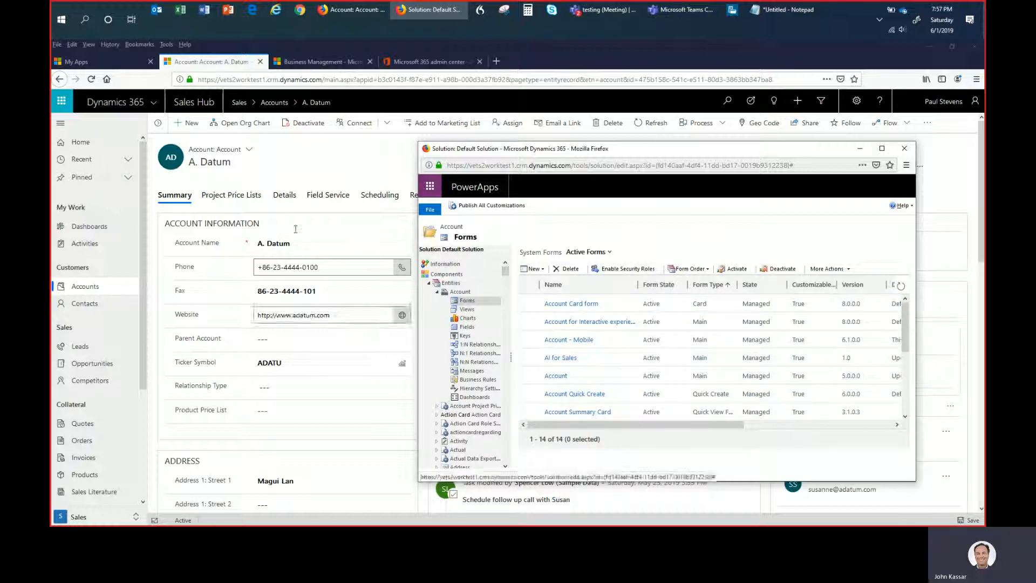
{"action": "left_click", "coordinate": [249, 151]}
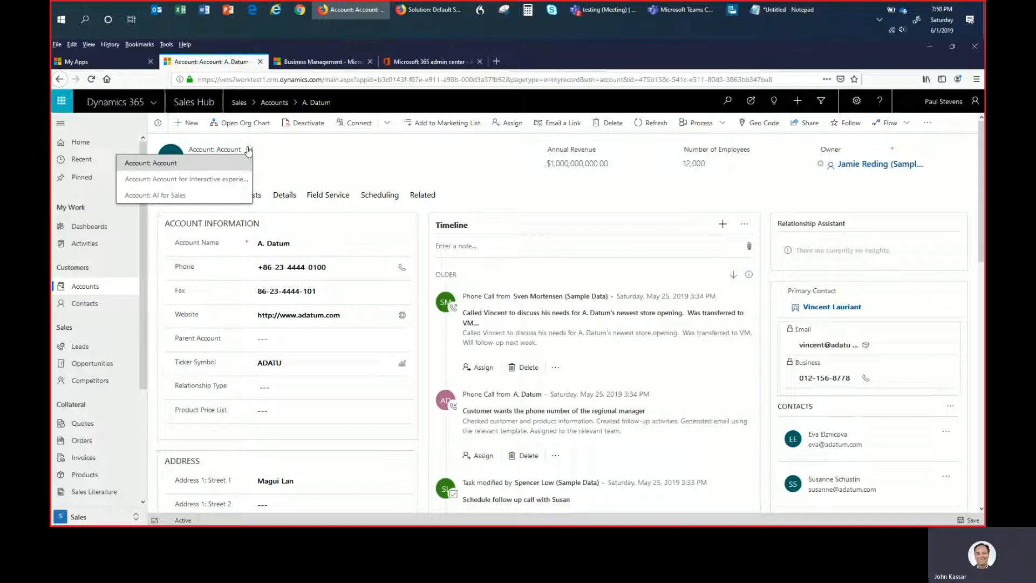
{"action": "left_click", "coordinate": [430, 9]}
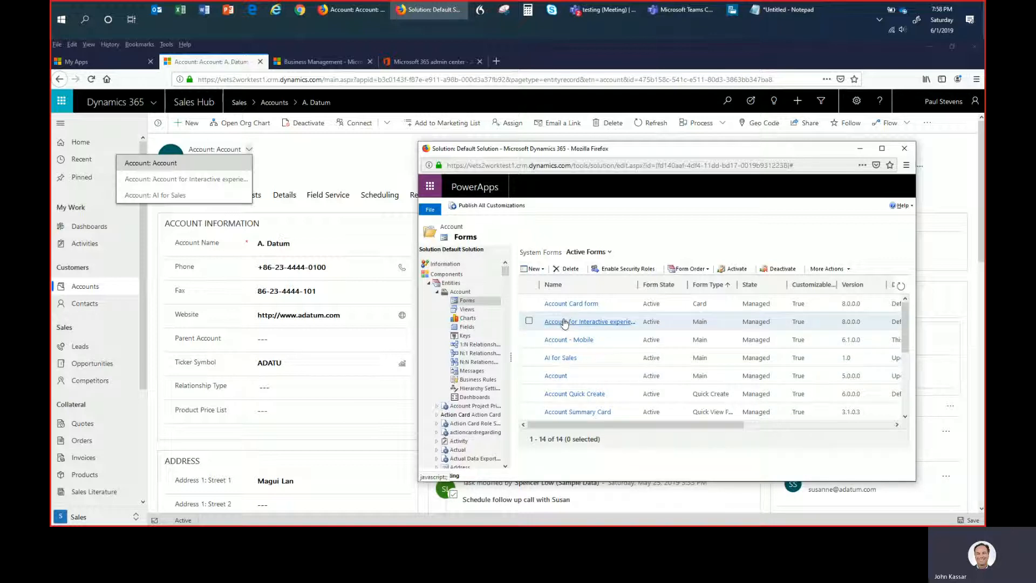
{"action": "left_click", "coordinate": [557, 377]}
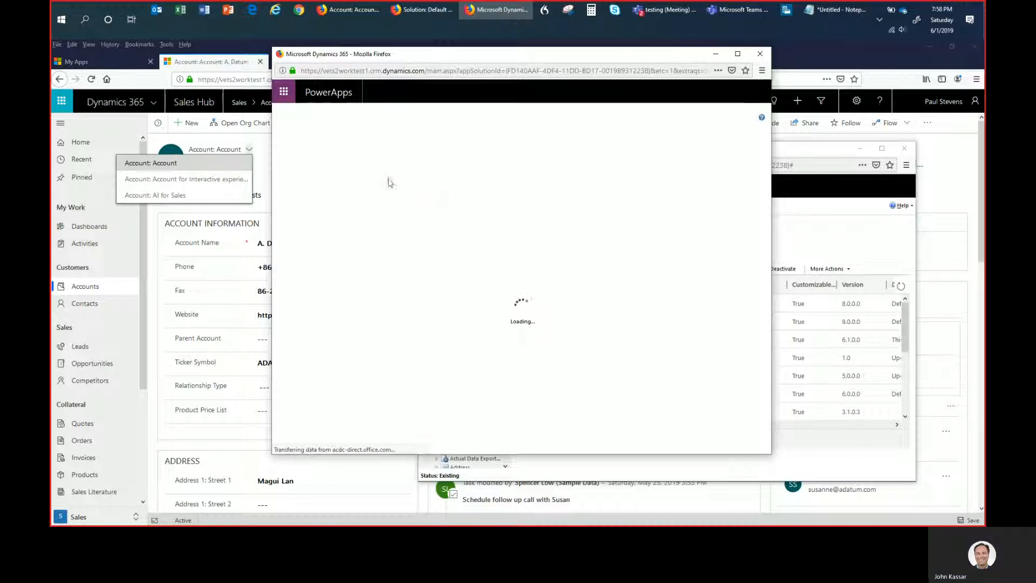
Dismiss the record's form selector, and place and widen the form editor window so the account record stays visible
{"action": "left_click", "coordinate": [268, 144]}
{"action": "key", "text": "alt+Tab"}
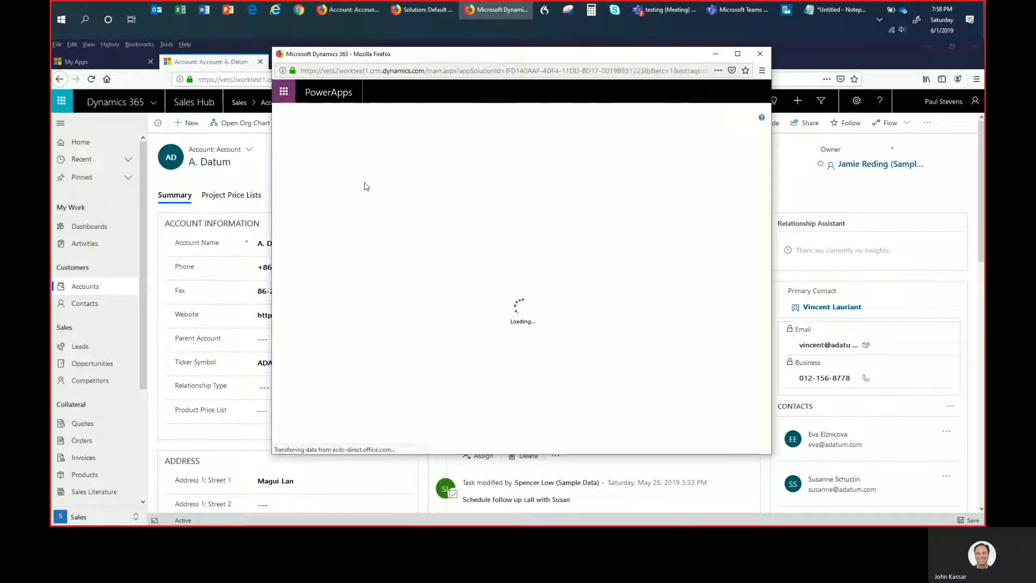
{"action": "left_click_drag", "start_coordinate": [429, 59], "coordinate": [534, 227]}
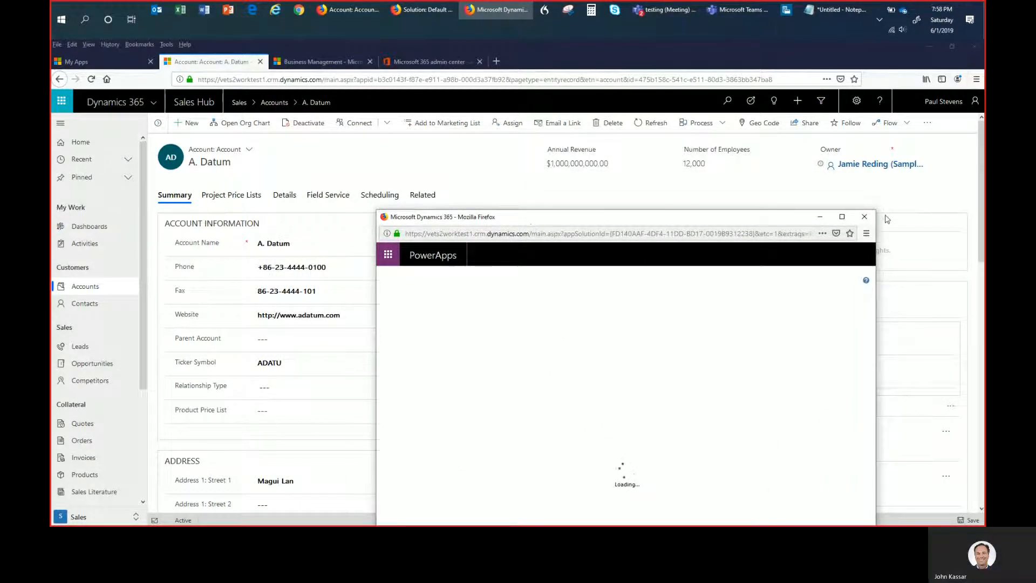
{"action": "left_click_drag", "start_coordinate": [876, 245], "coordinate": [968, 244]}
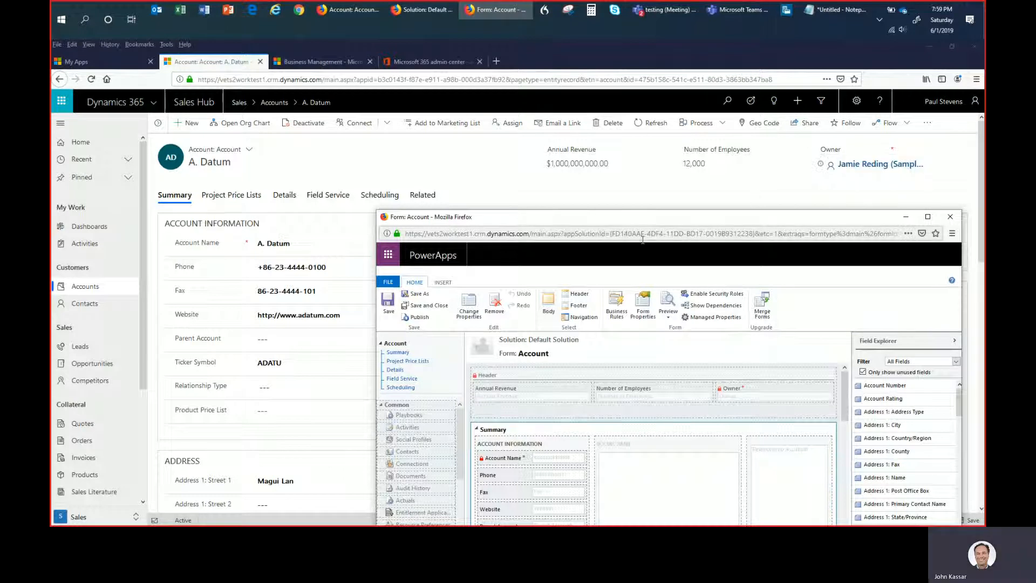
{"action": "mouse_move", "coordinate": [625, 222]}
{"action": "left_mouse_down"}
{"action": "mouse_move", "coordinate": [627, 214]}
{"action": "mouse_move", "coordinate": [616, 215]}
{"action": "left_mouse_up"}
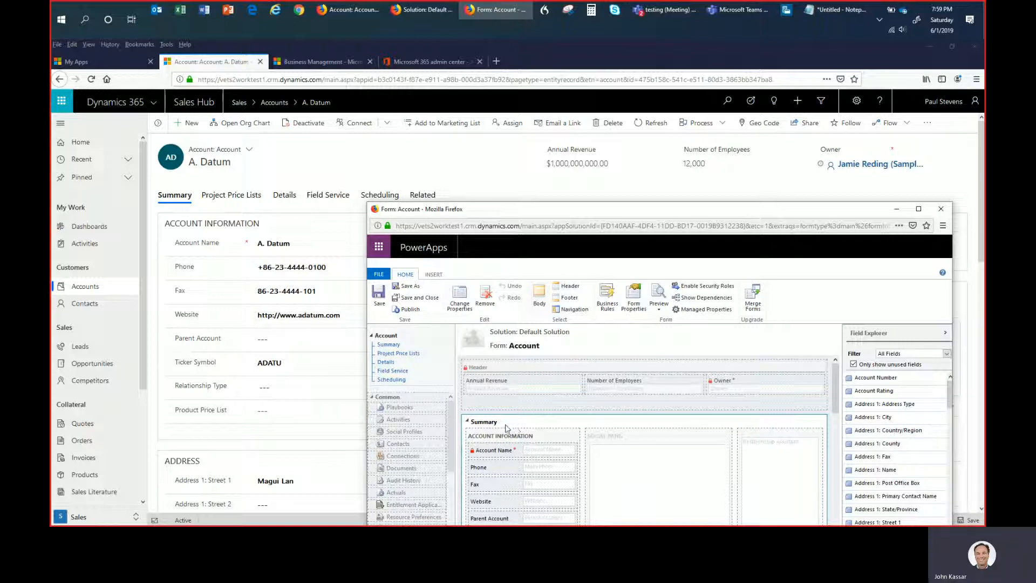
Review the Account form layout from Summary through Project Price Lists to the Details section
{"action": "scroll", "coordinate": [516, 430], "scroll_direction": "down", "scroll_amount": 3}
{"action": "scroll", "coordinate": [517, 430], "scroll_direction": "down", "scroll_amount": 5}
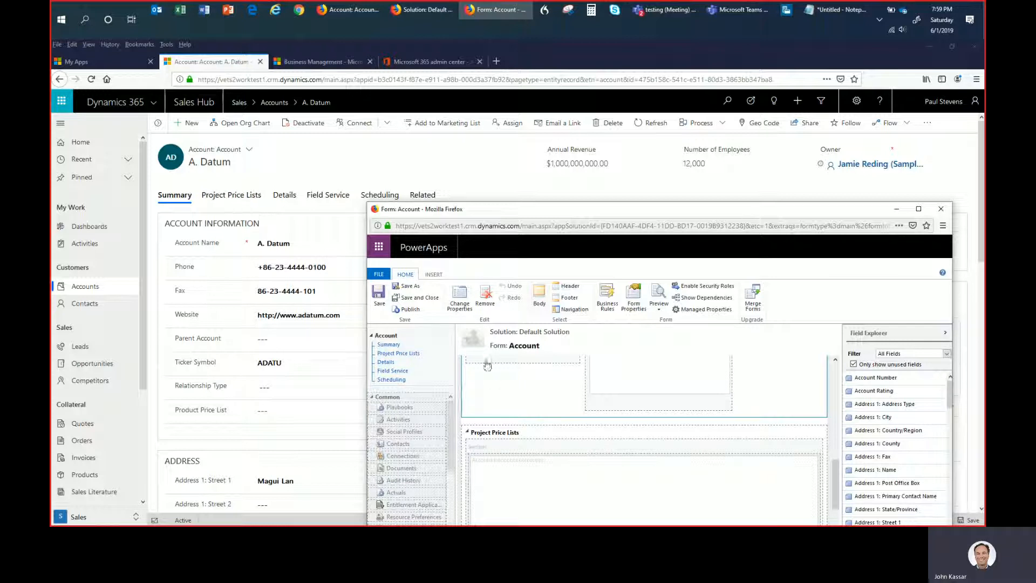
{"action": "scroll", "coordinate": [538, 417], "scroll_direction": "down", "scroll_amount": 5}
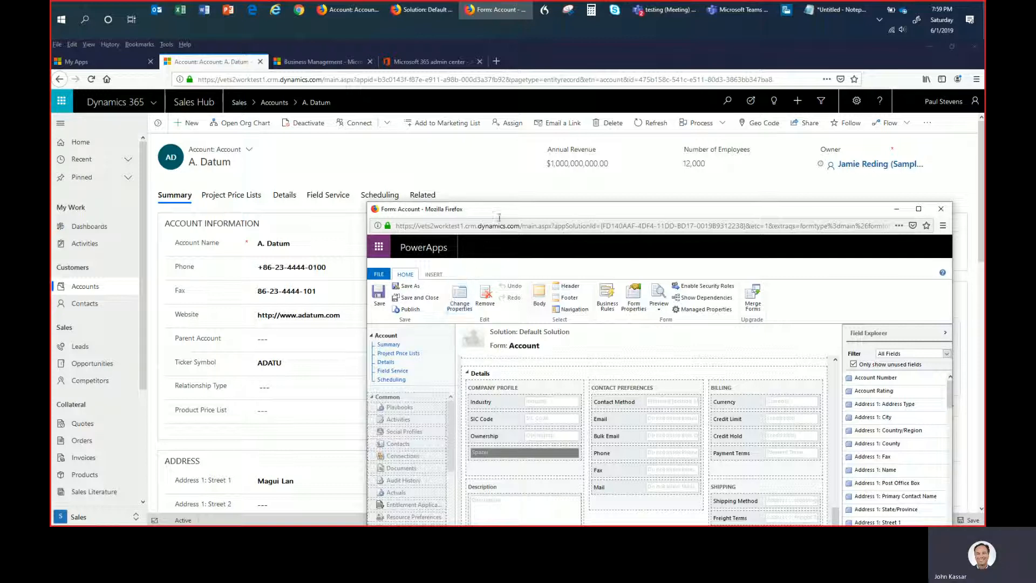
{"action": "left_click_drag", "start_coordinate": [501, 210], "coordinate": [462, 180]}
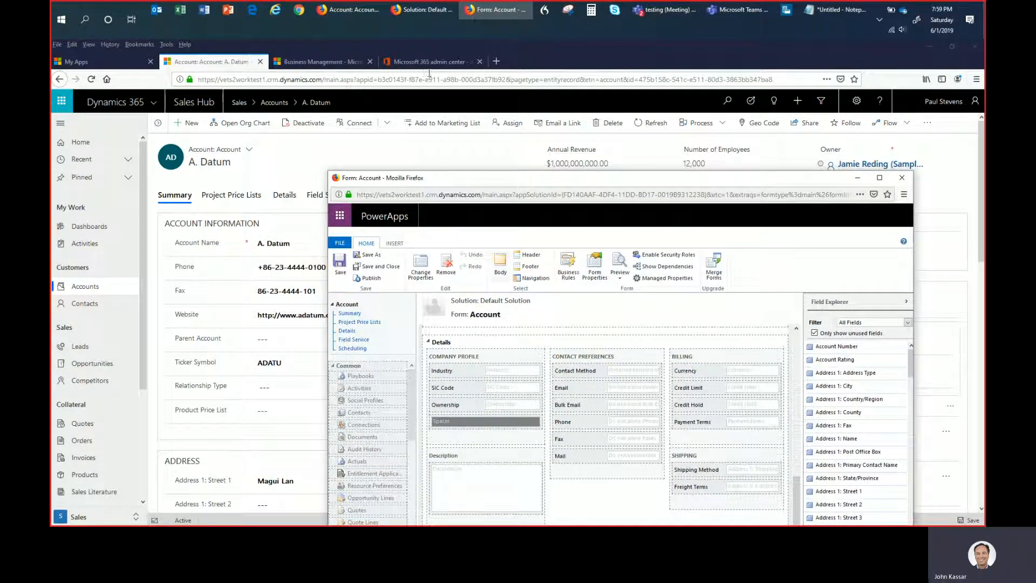
Show the Account entity's list of fields in the Default Solution window
{"action": "mouse_move", "coordinate": [419, 11]}
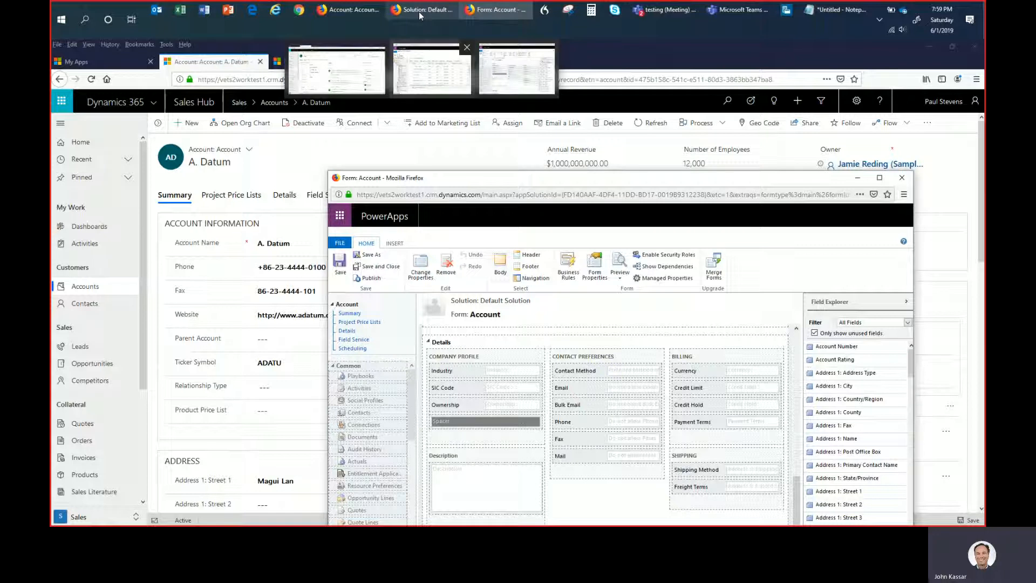
{"action": "left_click", "coordinate": [419, 11]}
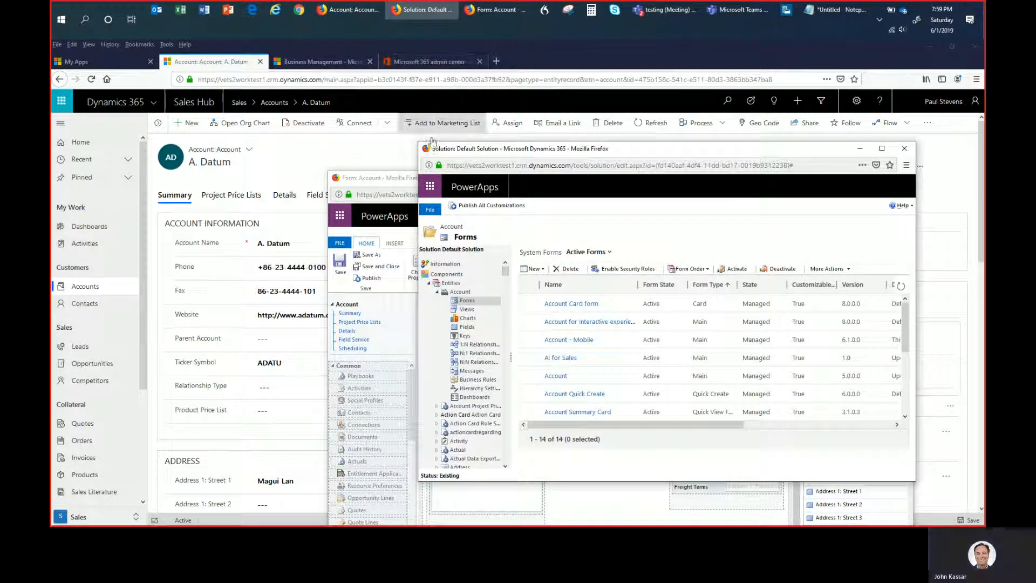
{"action": "left_click", "coordinate": [467, 327]}
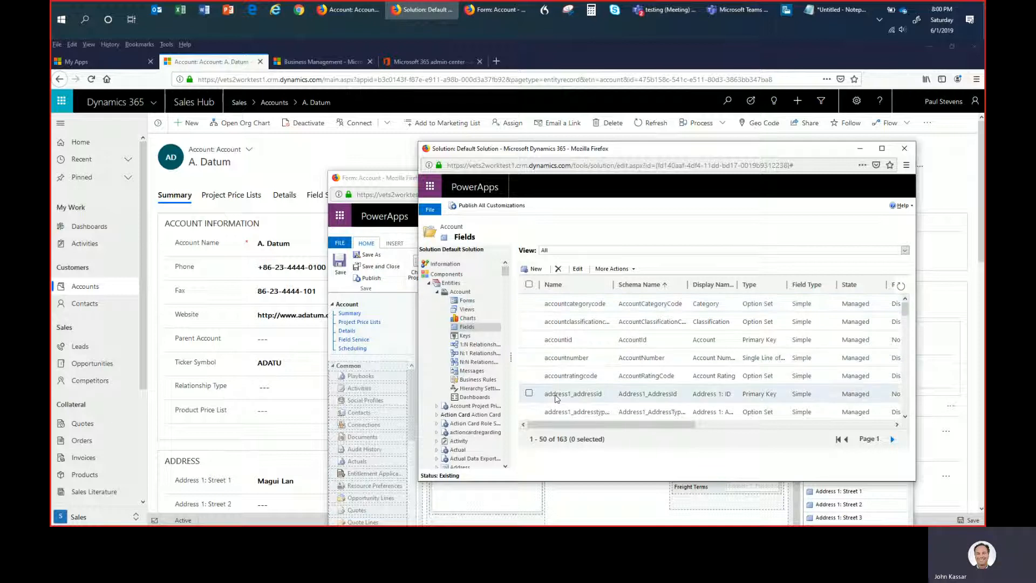
Return to the Account form editor and start creating a new field from its Field Explorer
{"action": "left_click", "coordinate": [405, 185]}
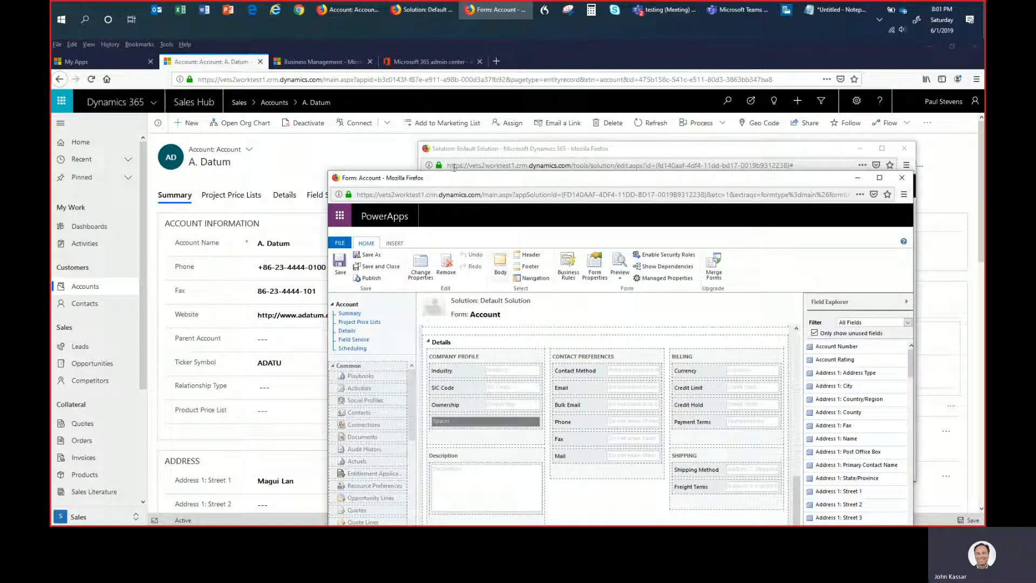
{"action": "left_click_drag", "start_coordinate": [454, 182], "coordinate": [401, 57]}
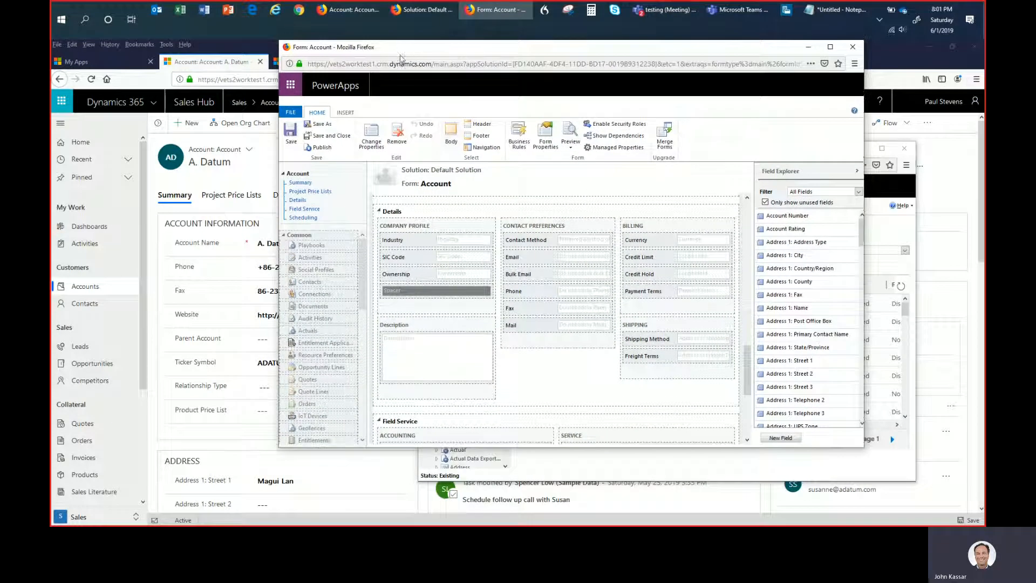
{"action": "left_click", "coordinate": [783, 438]}
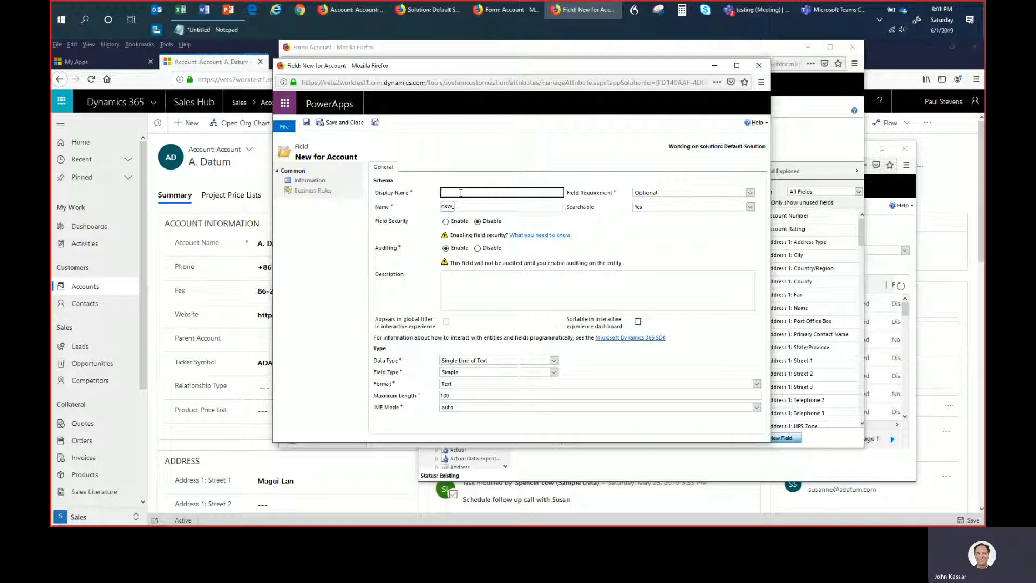
{"action": "type", "text": "Company Mas"}
{"action": "key", "text": "BackSpace"}
{"action": "key", "text": "BackSpace"}
{"action": "key", "text": "BackSpace"}
{"action": "key", "text": "BackSpace"}
{"action": "key", "text": "BackSpace"}
{"action": "key", "text": "BackSpace"}
{"action": "key", "text": "BackSpace"}
{"action": "key", "text": "BackSpace"}
{"action": "key", "text": "BackSpace"}
{"action": "key", "text": "BackSpace"}
{"action": "key", "text": "BackSpace"}
{"action": "key", "text": "BackSpace"}
{"action": "key", "text": "BackSpace"}
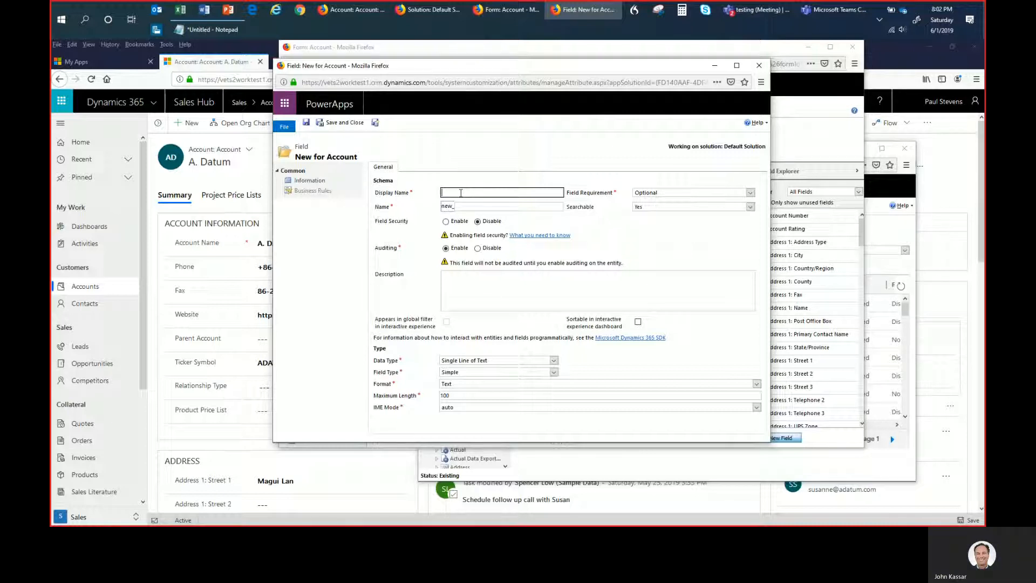
Give the new field the display name Industry and set its data type to Option Set
{"action": "type", "text": "Industry"}
{"action": "key", "text": "Tab"}
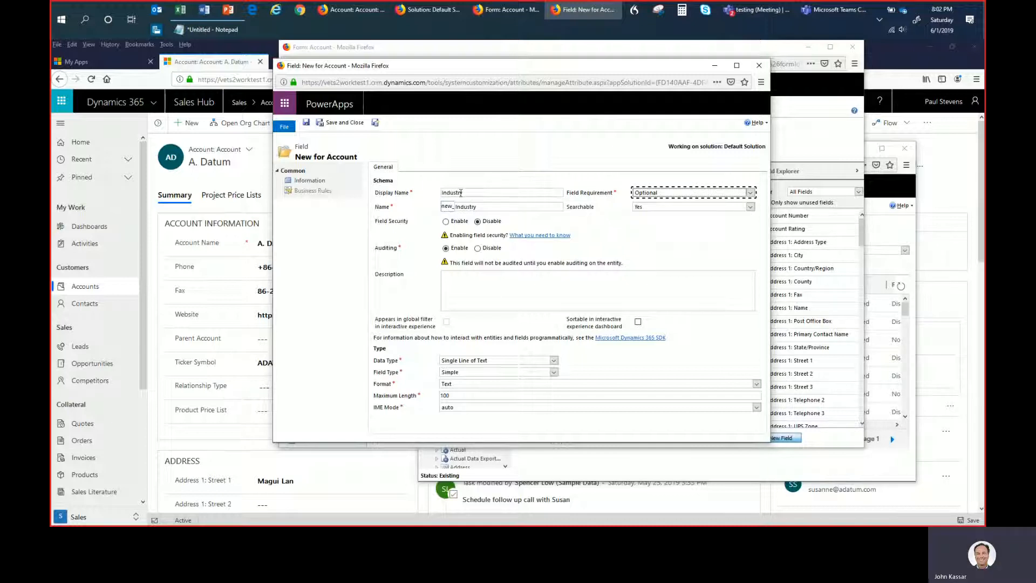
{"action": "left_click", "coordinate": [646, 196]}
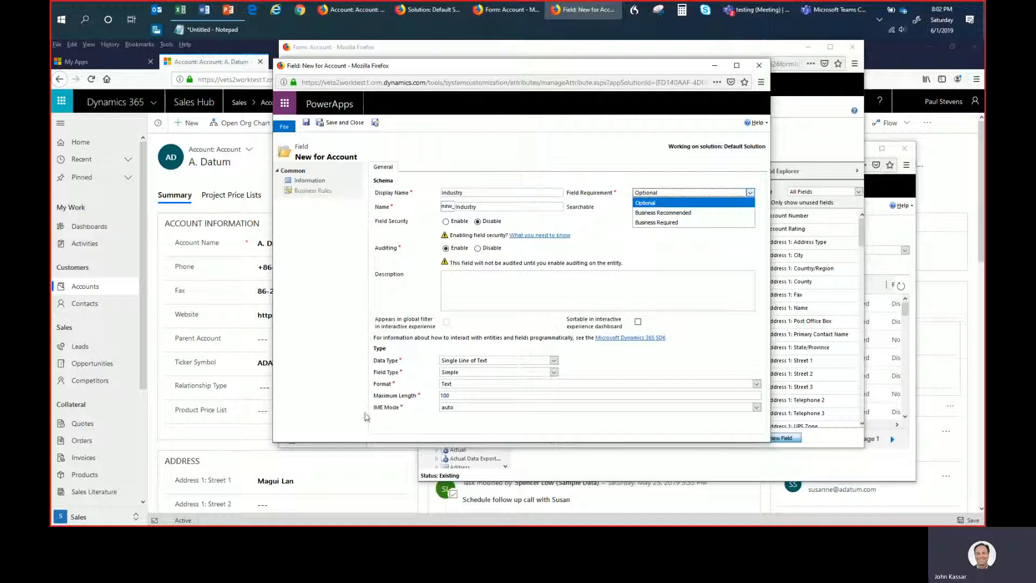
{"action": "left_click", "coordinate": [455, 362]}
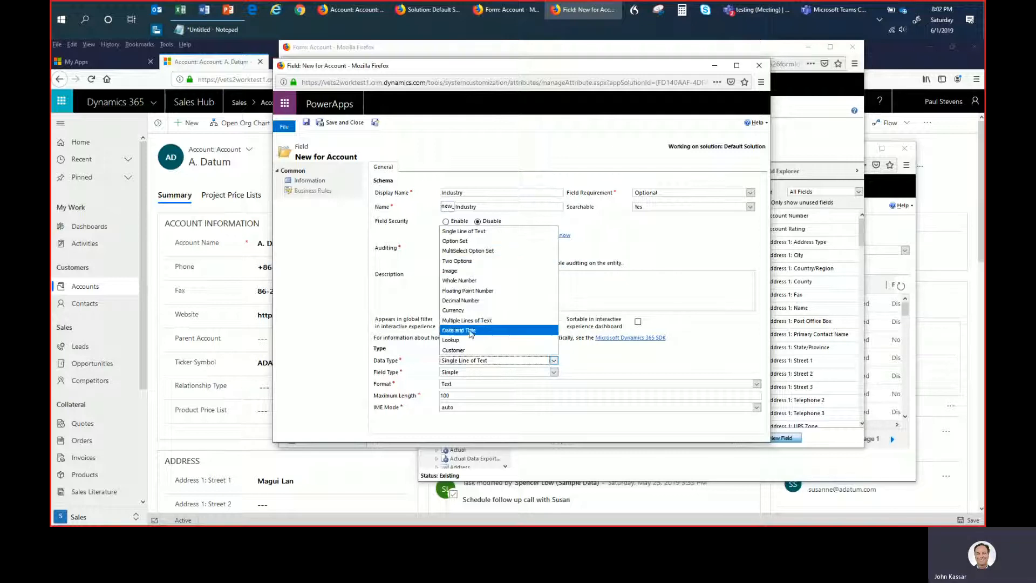
{"action": "left_click", "coordinate": [640, 365]}
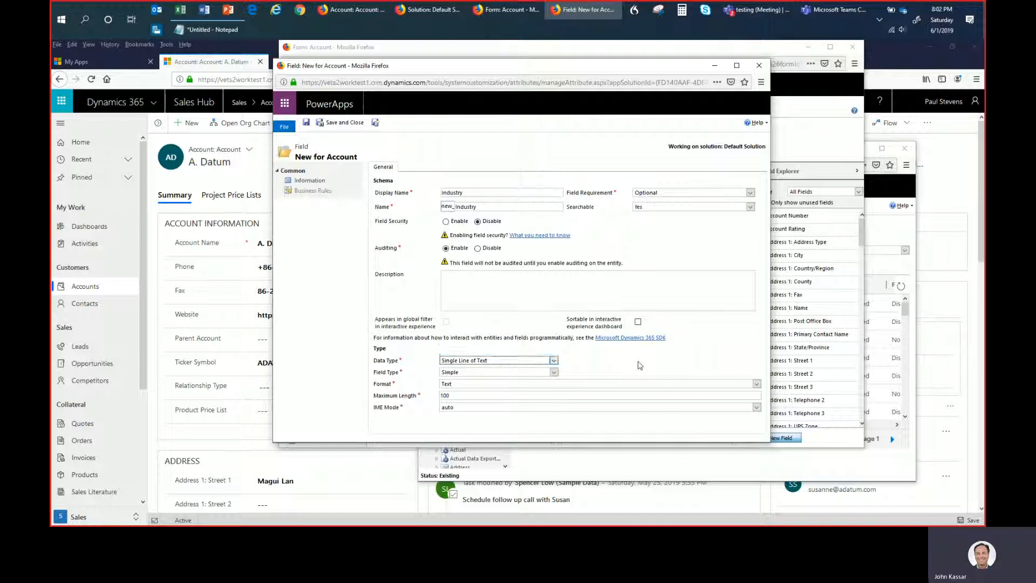
{"action": "left_click", "coordinate": [519, 361]}
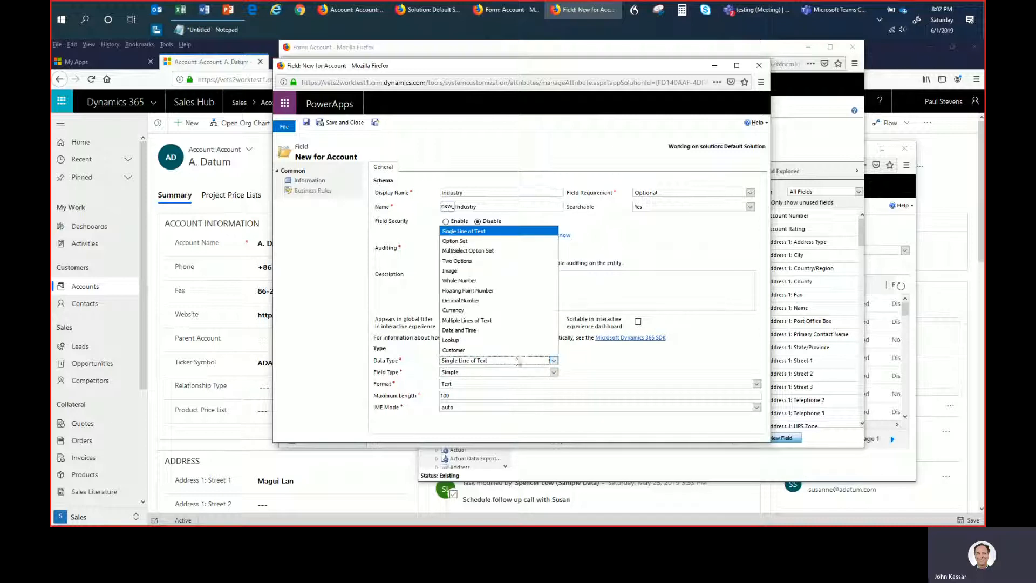
{"action": "left_click", "coordinate": [457, 241]}
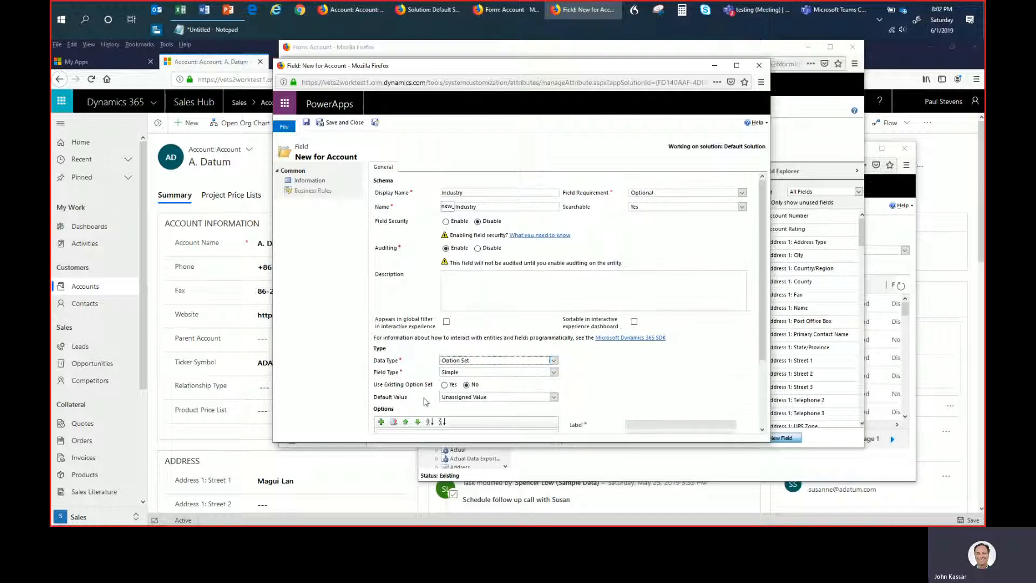
Add two options labelled Automotive and Retail to the Industry option set
{"action": "scroll", "coordinate": [453, 339], "scroll_direction": "down", "scroll_amount": 3}
{"action": "left_click", "coordinate": [381, 335]}
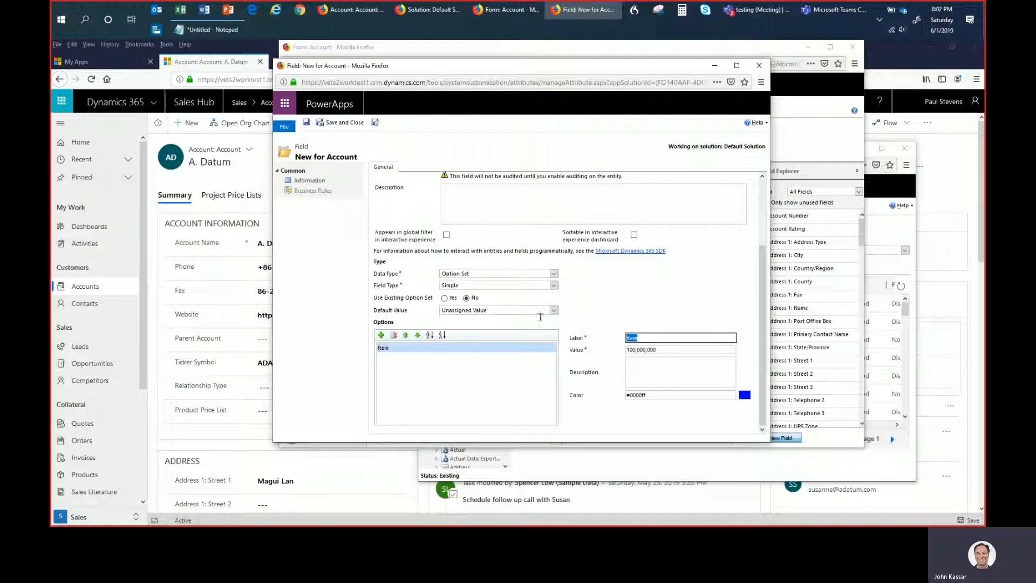
{"action": "type", "text": "autom"}
{"action": "key", "text": "BackSpace"}
{"action": "key", "text": "BackSpace"}
{"action": "key", "text": "BackSpace"}
{"action": "key", "text": "BackSpace"}
{"action": "key", "text": "BackSpace"}
{"action": "type", "text": "Automotive"}
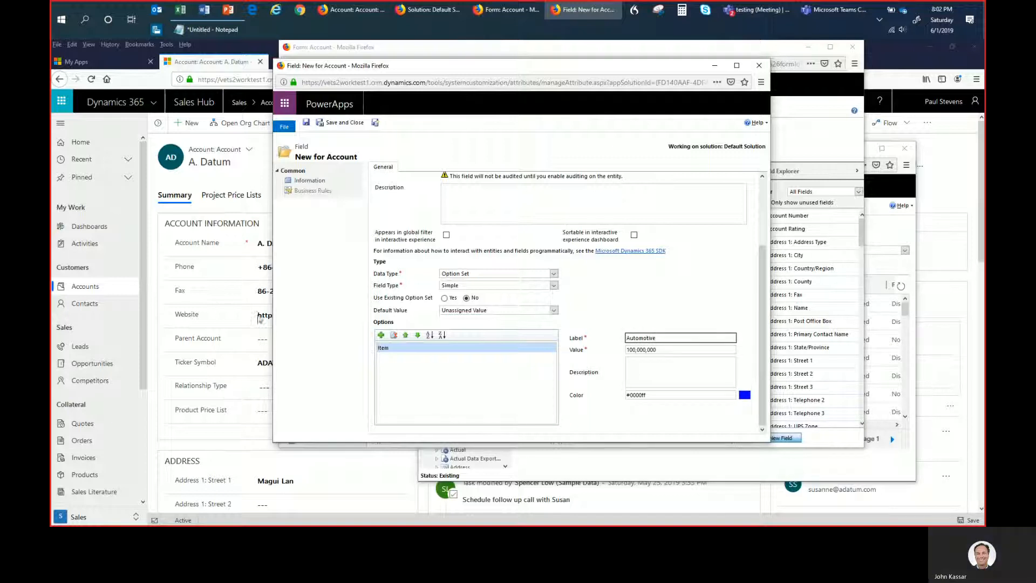
{"action": "left_click", "coordinate": [381, 335]}
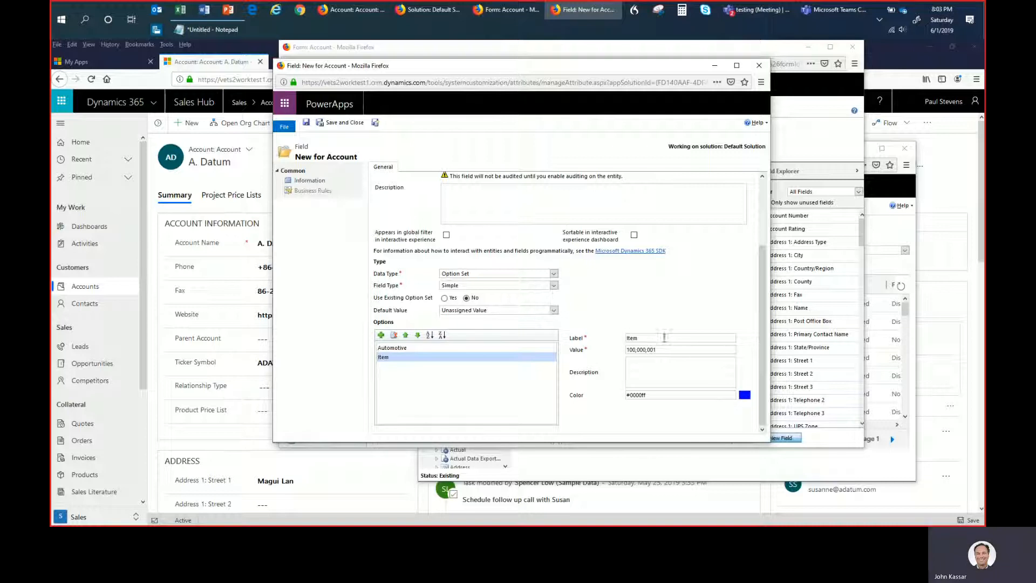
{"action": "type", "text": "Retail"}
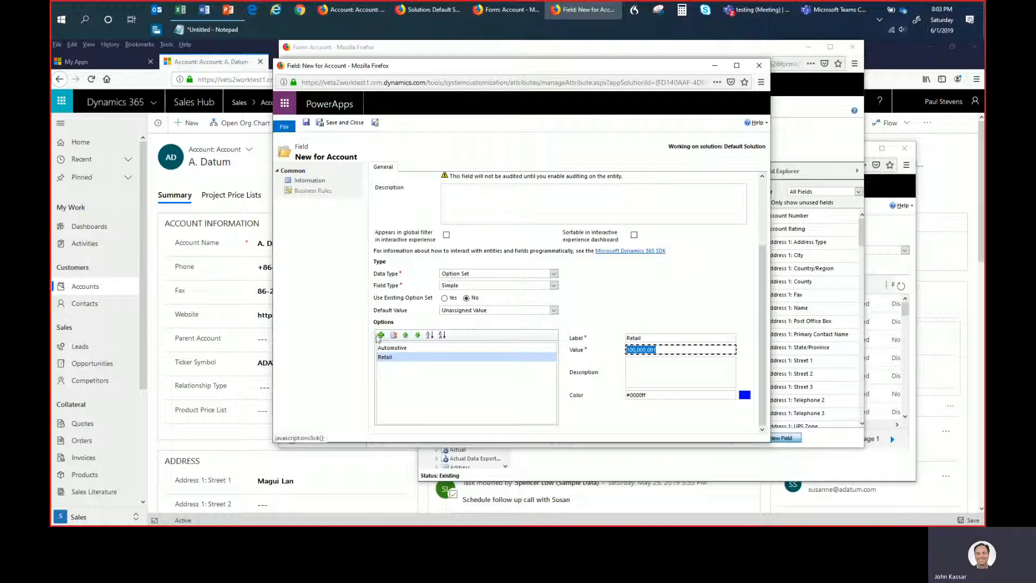
Add a third option labelled Hospitality and delete the surplus unnamed item from the option list
{"action": "left_click", "coordinate": [381, 335]}
{"action": "left_click", "coordinate": [654, 338]}
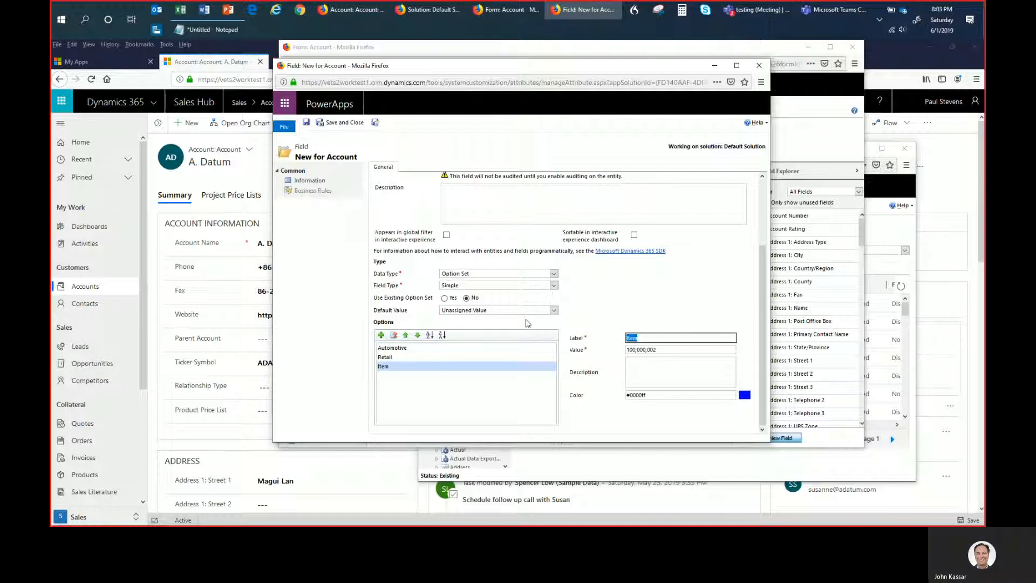
{"action": "type", "text": "Trave"}
{"action": "key", "text": "BackSpace"}
{"action": "key", "text": "BackSpace"}
{"action": "key", "text": "BackSpace"}
{"action": "type", "text": "Hospitality"}
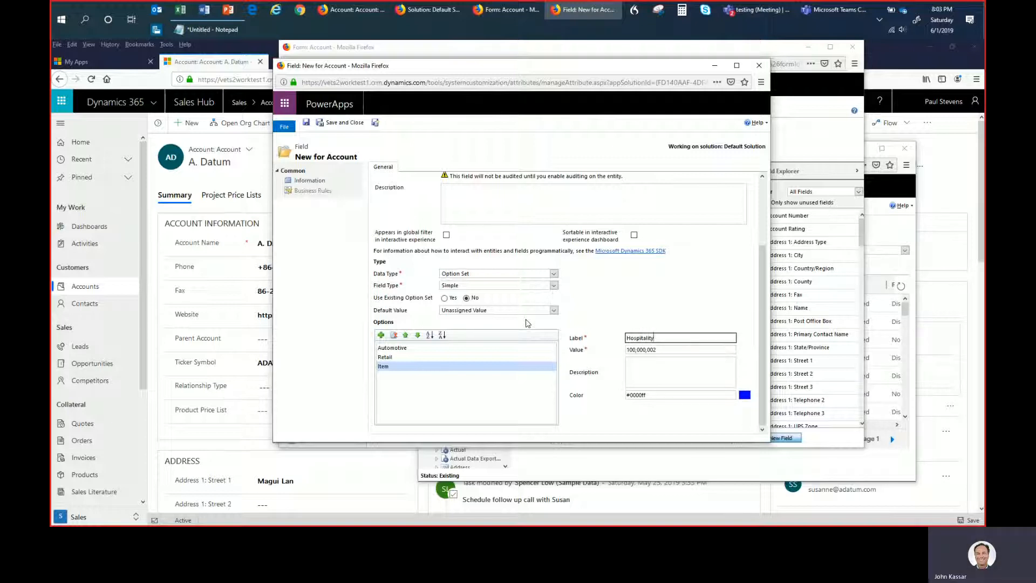
{"action": "left_click", "coordinate": [381, 335]}
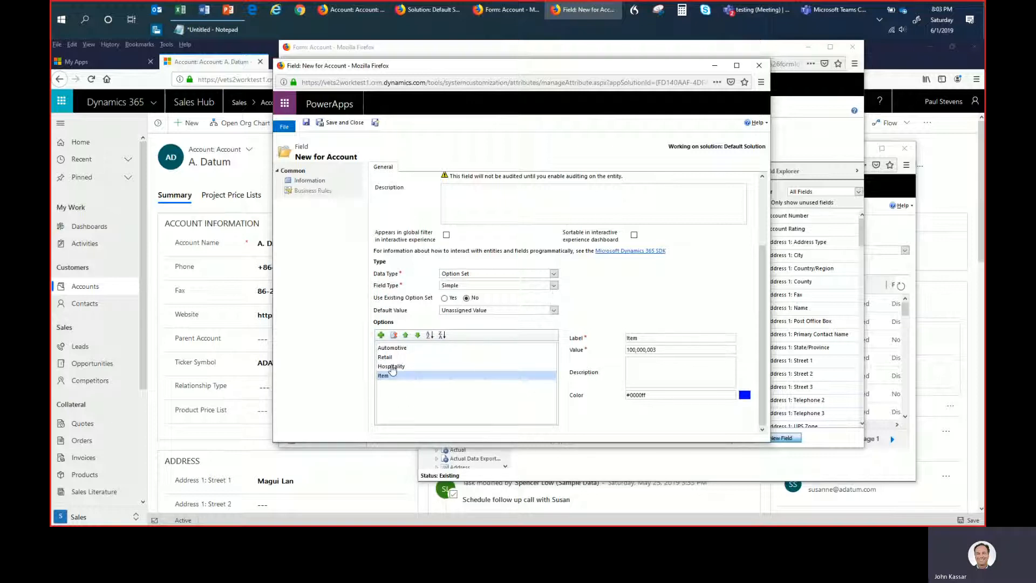
{"action": "left_click", "coordinate": [394, 335]}
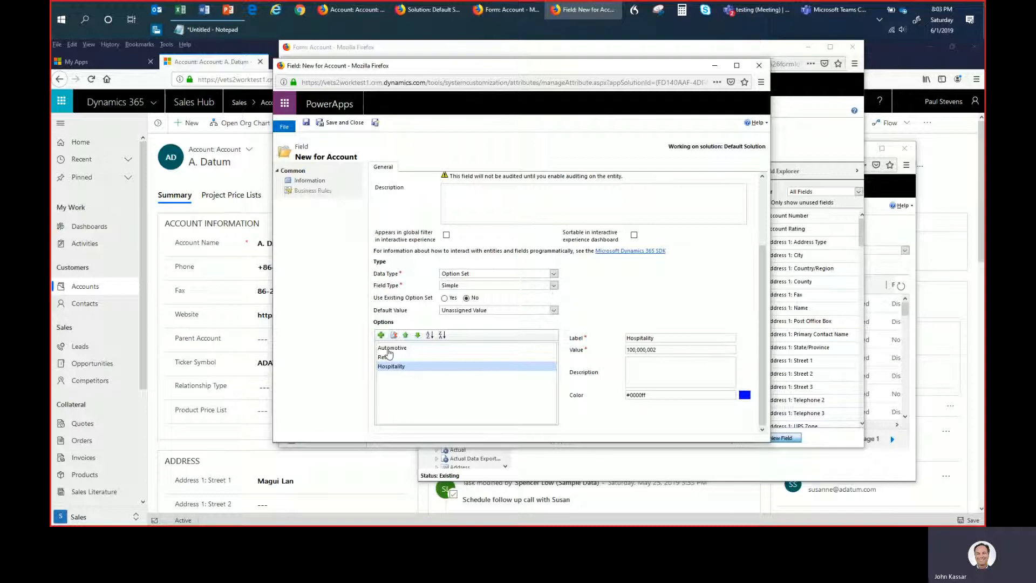
Sort the industry options in ascending order, and save and close the field
{"action": "left_click", "coordinate": [427, 338]}
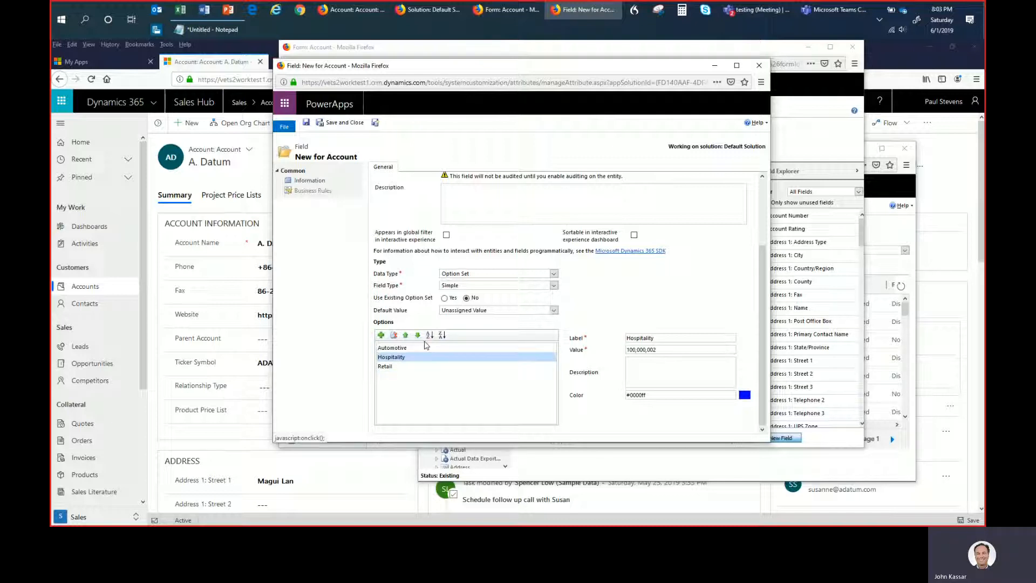
{"action": "left_click", "coordinate": [335, 125]}
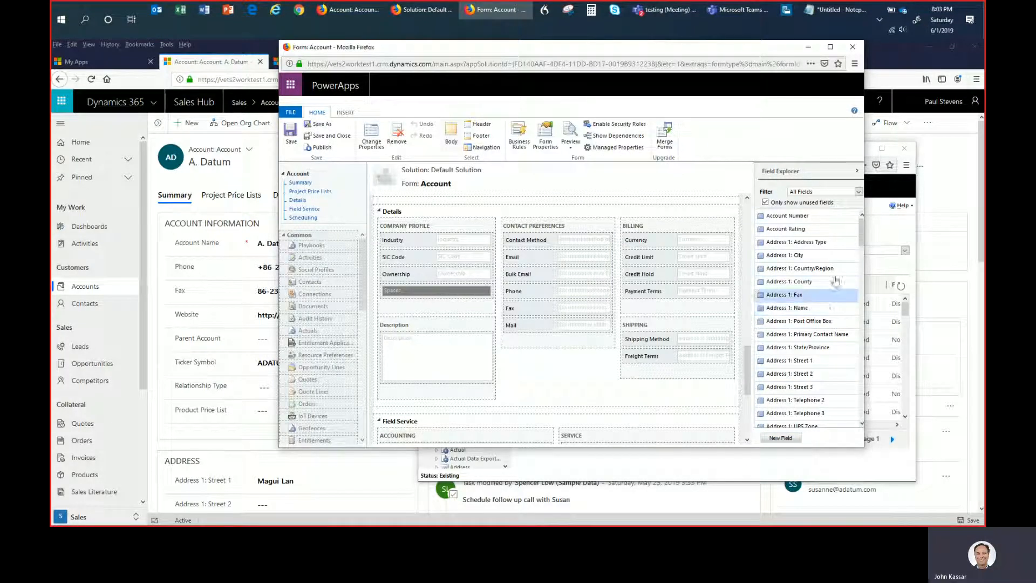
Filter the available fields to custom fields and place the Industry field below Ticker Symbol in the form's Account Information section
{"action": "left_click", "coordinate": [805, 193]}
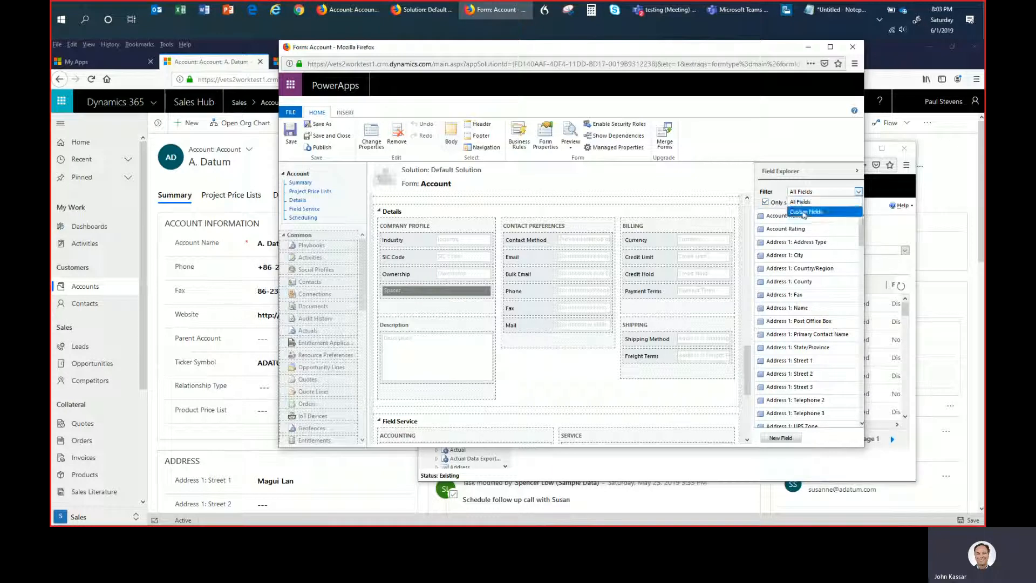
{"action": "left_click", "coordinate": [804, 213]}
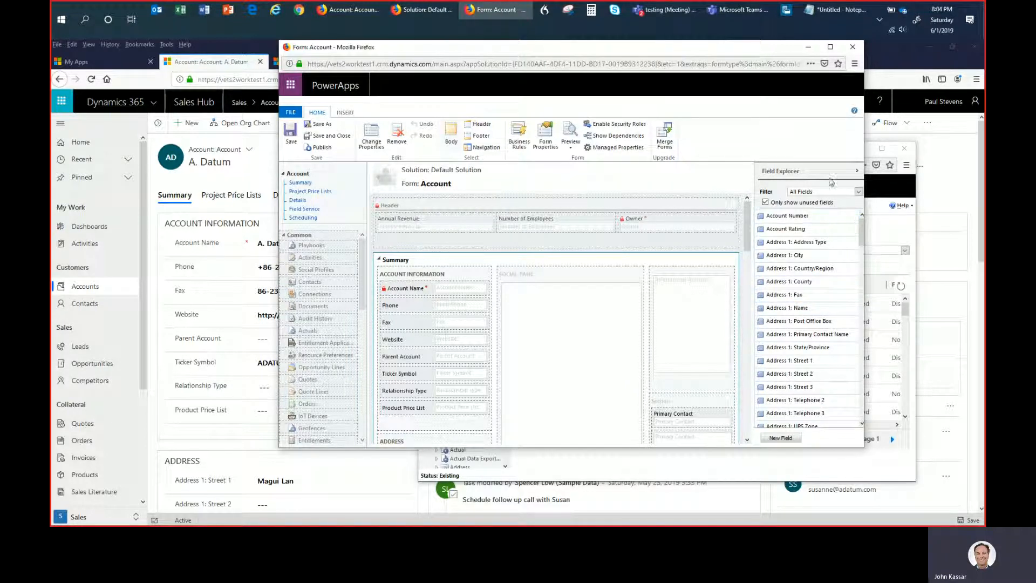
{"action": "left_click", "coordinate": [810, 194]}
{"action": "left_click", "coordinate": [808, 211]}
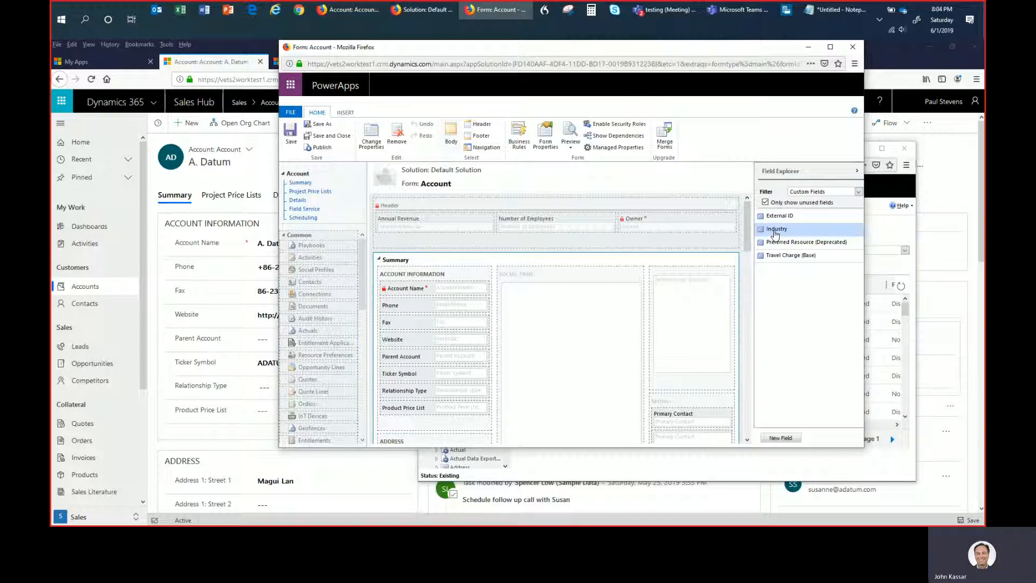
{"action": "left_click_drag", "start_coordinate": [775, 233], "coordinate": [406, 392]}
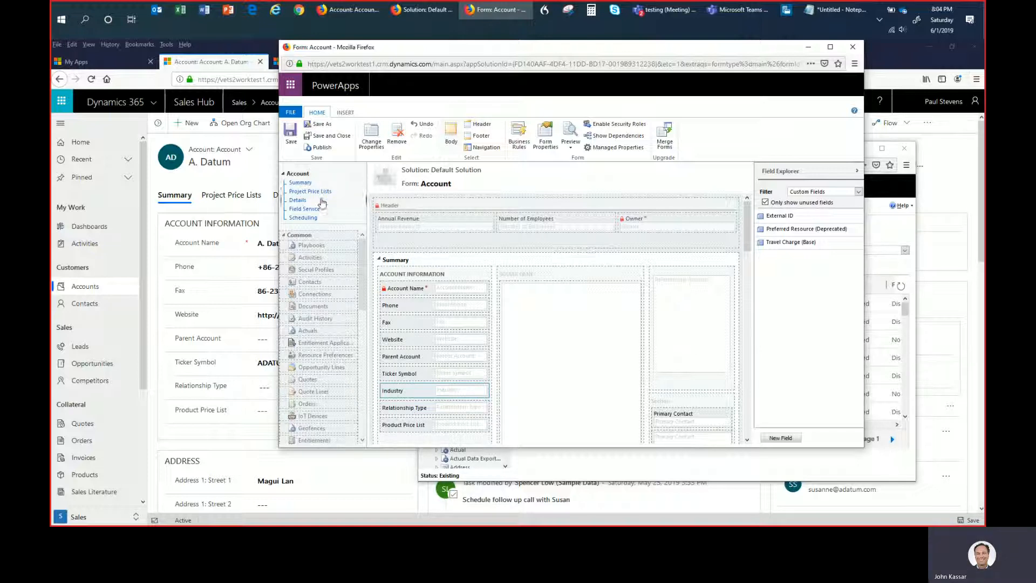
Save and publish the modified Account form
{"action": "left_click", "coordinate": [292, 144]}
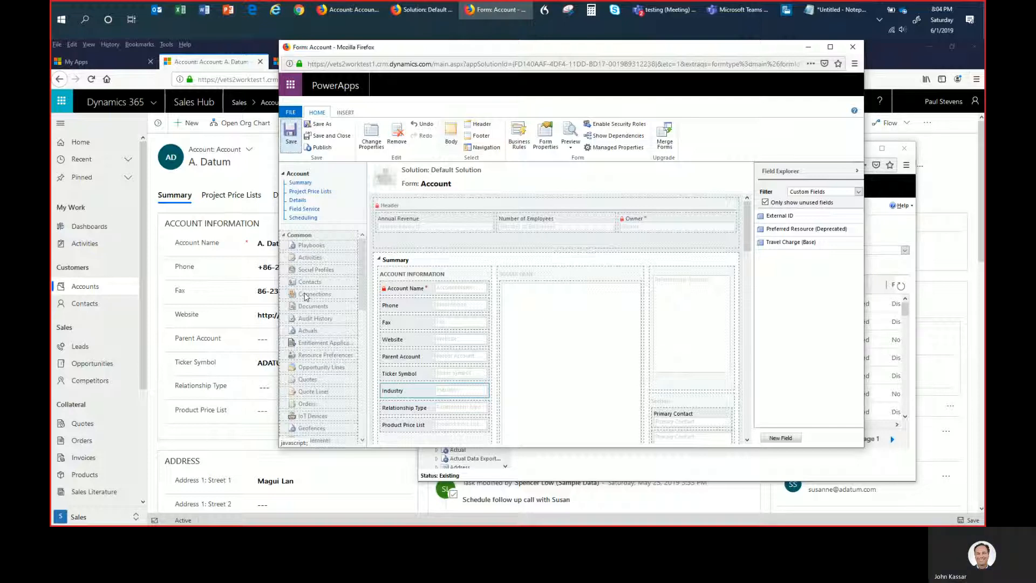
{"action": "left_click", "coordinate": [327, 153]}
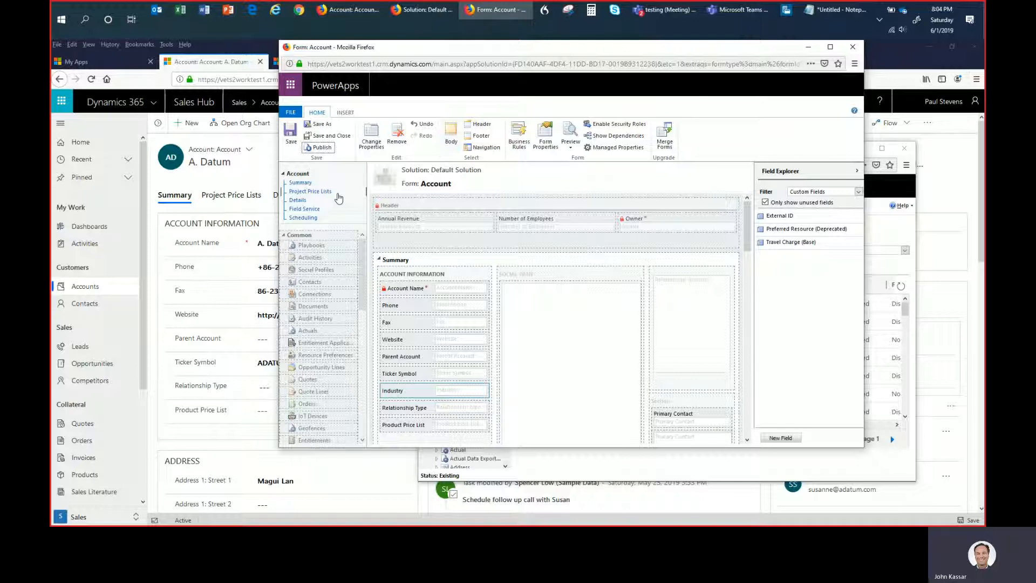
Reload the A. Datum account record and set its Industry to Hospitality
{"action": "left_click", "coordinate": [265, 177]}
{"action": "key", "text": "F5"}
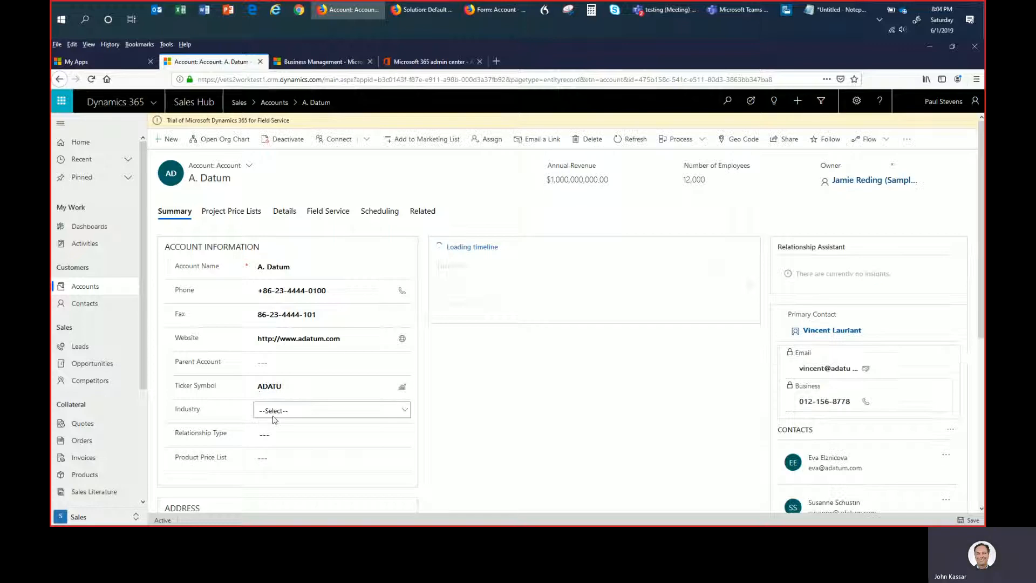
{"action": "left_click", "coordinate": [275, 417]}
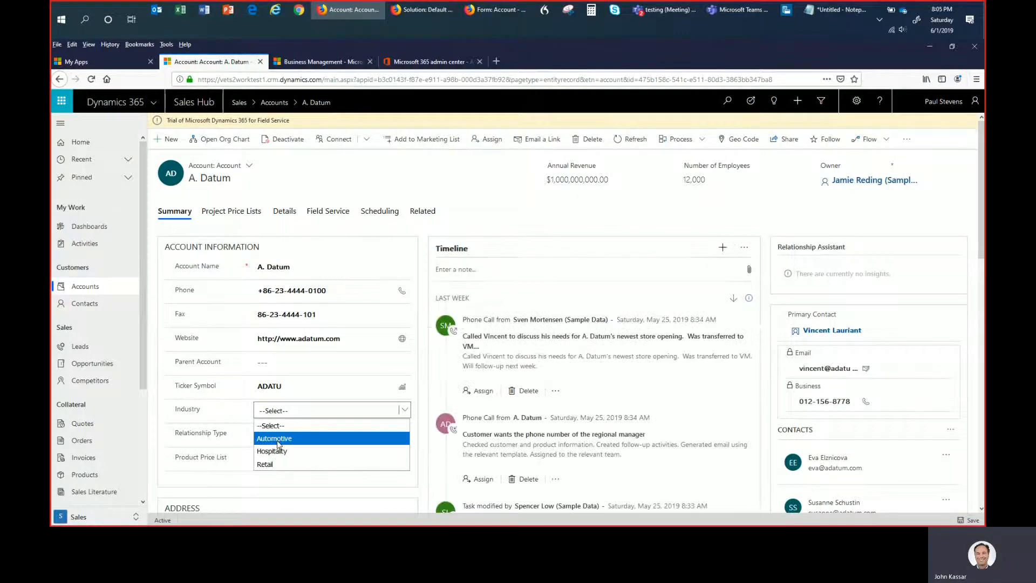
{"action": "left_click", "coordinate": [287, 451]}
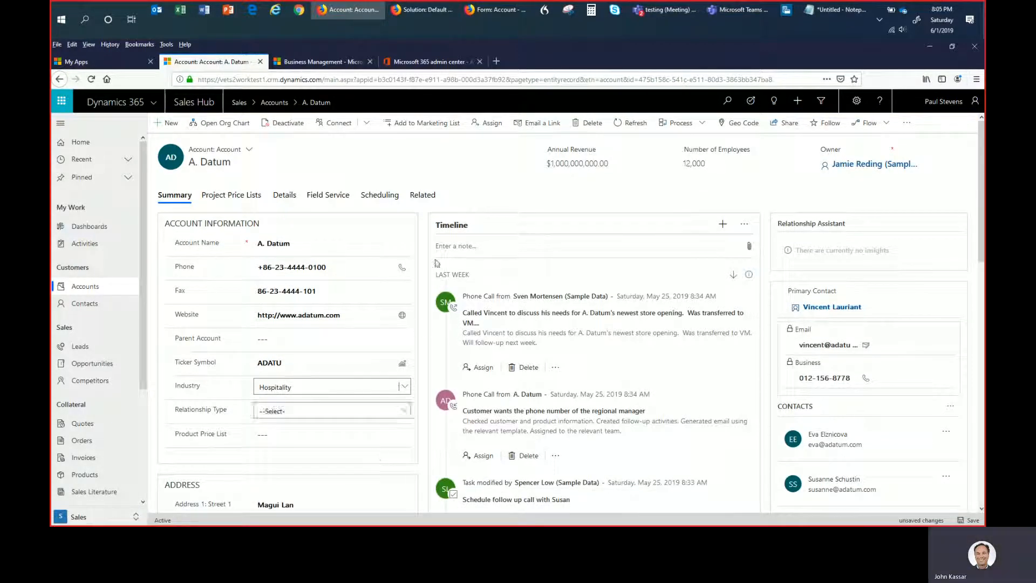
{"action": "left_click", "coordinate": [401, 166]}
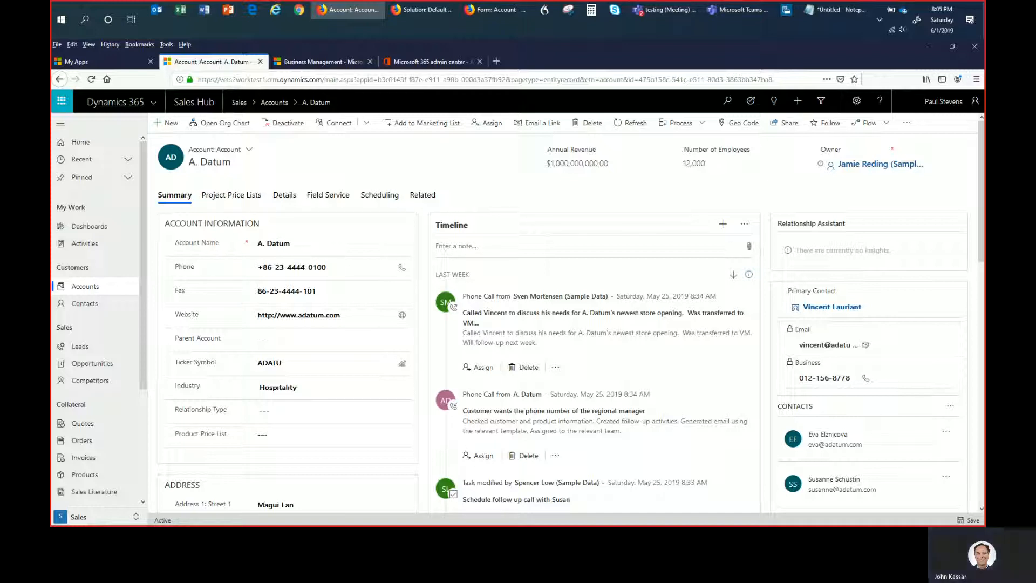
{"action": "key", "text": "alt+Tab"}
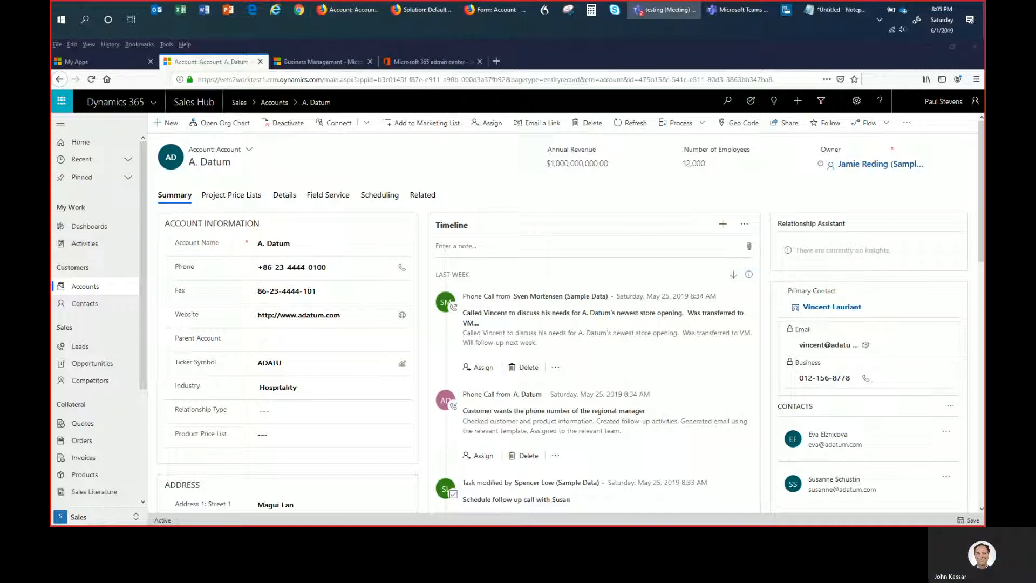